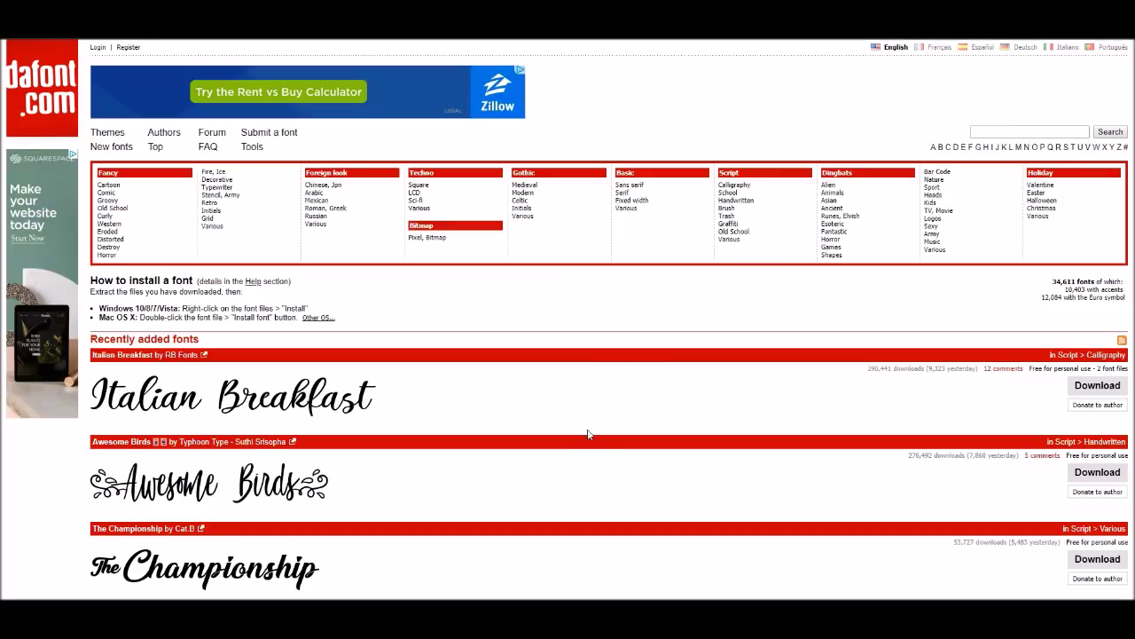
Search DaFont for 'i love glitter' to find the I Love Glitter script font.
{"action": "scroll", "coordinate": [582, 404], "scroll_direction": "down", "scroll_amount": 4}
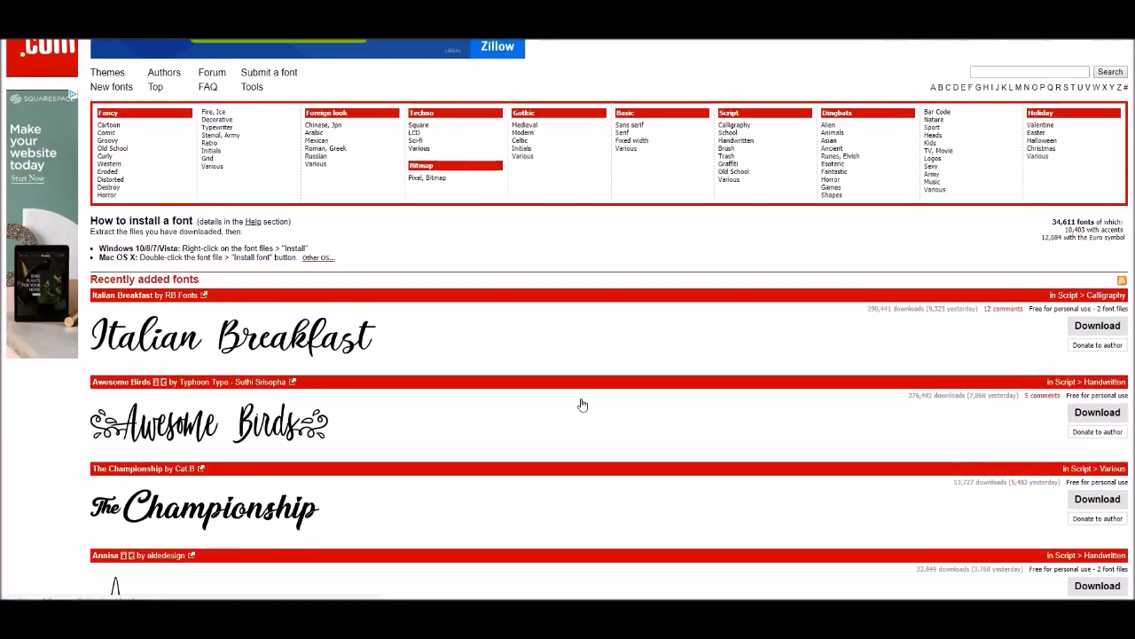
{"action": "scroll", "coordinate": [582, 405], "scroll_direction": "down", "scroll_amount": 1}
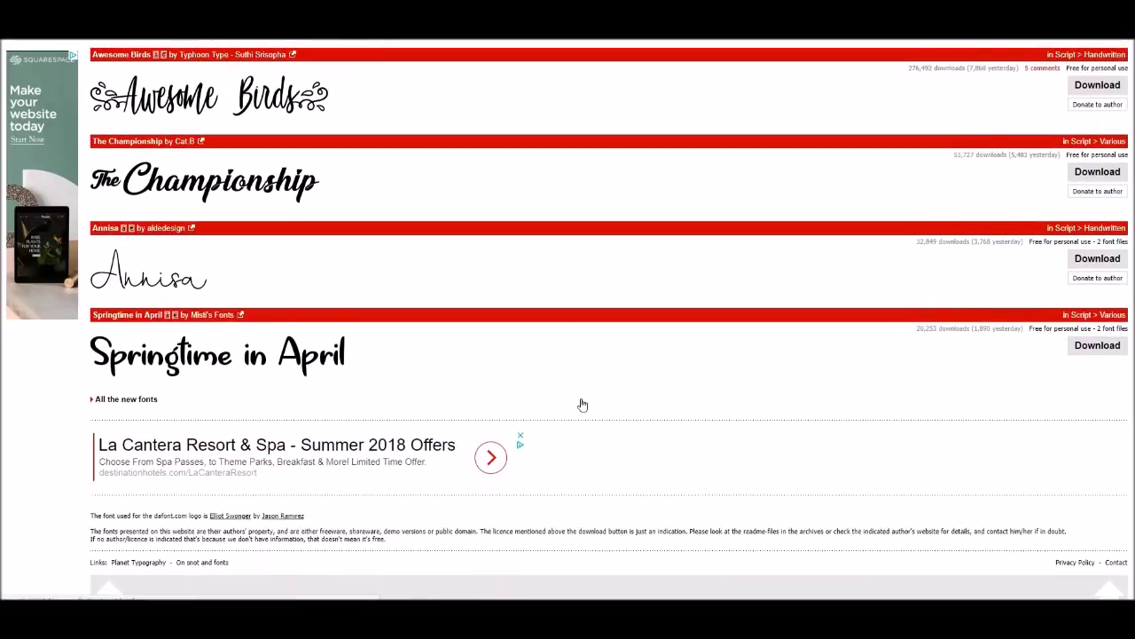
{"action": "scroll", "coordinate": [582, 404], "scroll_direction": "up", "scroll_amount": 4}
{"action": "scroll", "coordinate": [582, 405], "scroll_direction": "up", "scroll_amount": 1}
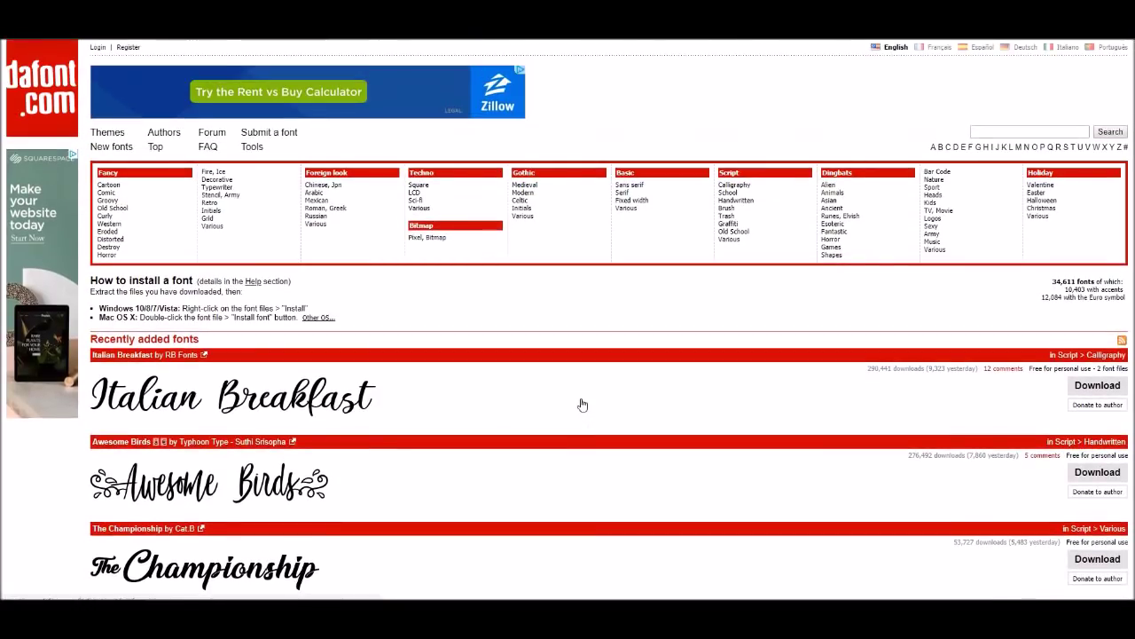
{"action": "left_click", "coordinate": [983, 130]}
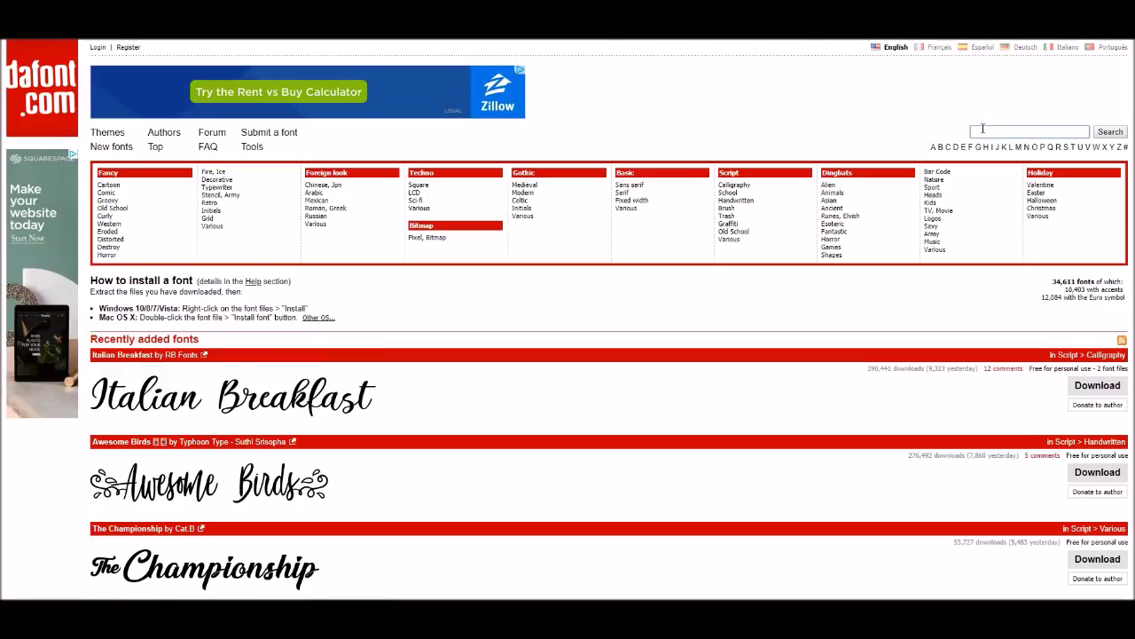
{"action": "type", "text": "i love glitter"}
{"action": "key", "text": "Return"}
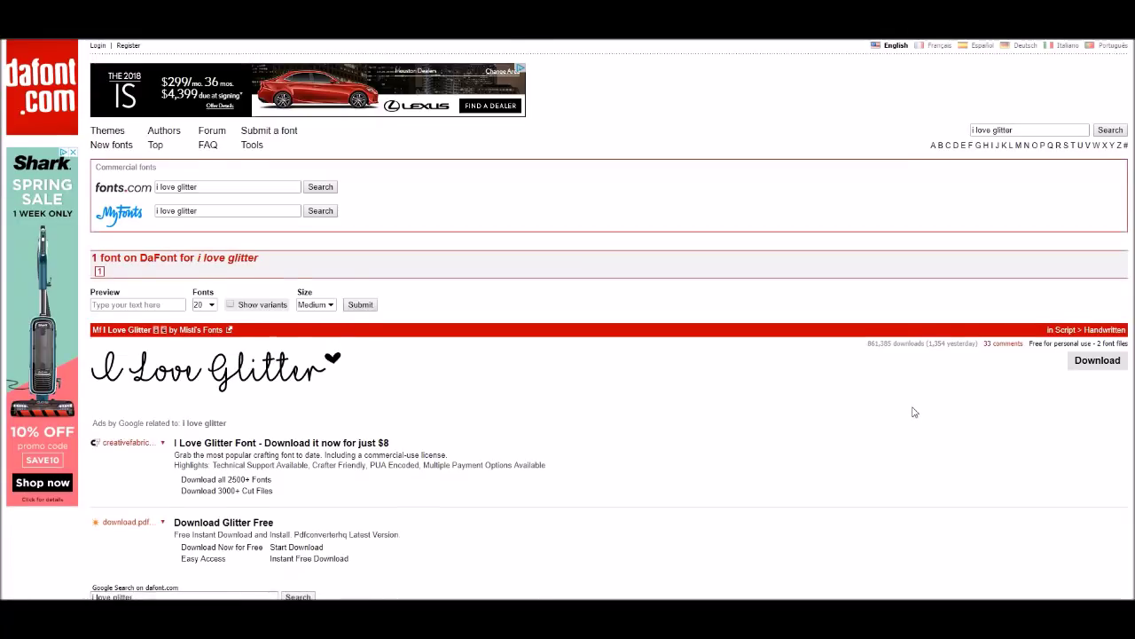
{"action": "scroll", "coordinate": [914, 412], "scroll_direction": "down", "scroll_amount": 1}
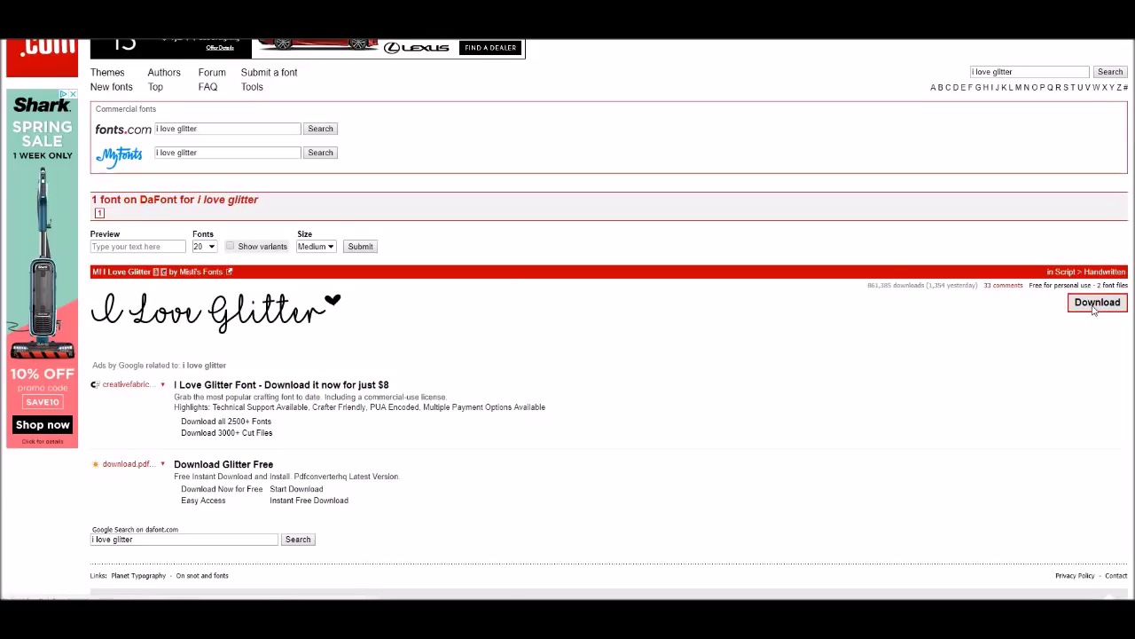
{"action": "left_click", "coordinate": [1098, 302]}
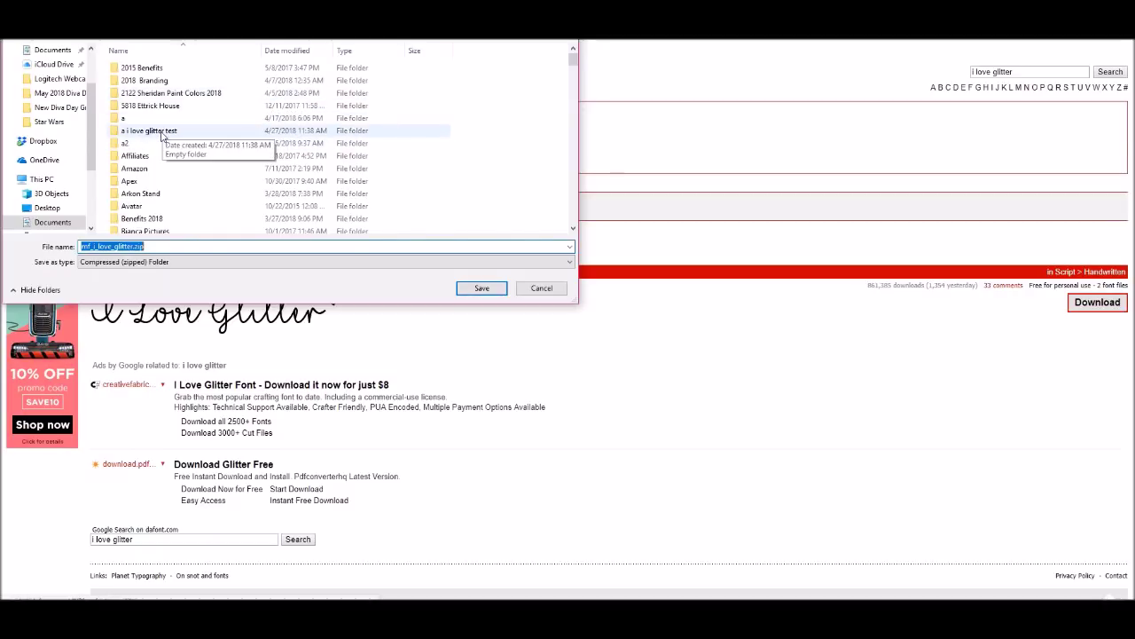
Save mf_i_love_glitter.zip into the 'a i love glitter test' folder.
{"action": "double_click", "coordinate": [161, 133]}
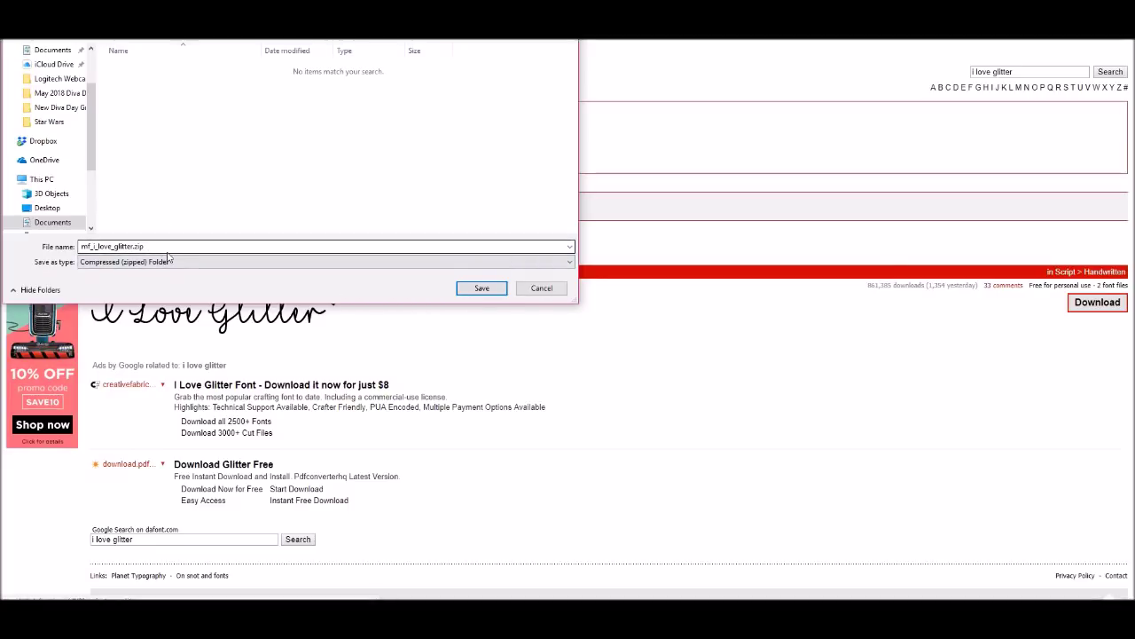
{"action": "left_click", "coordinate": [483, 293]}
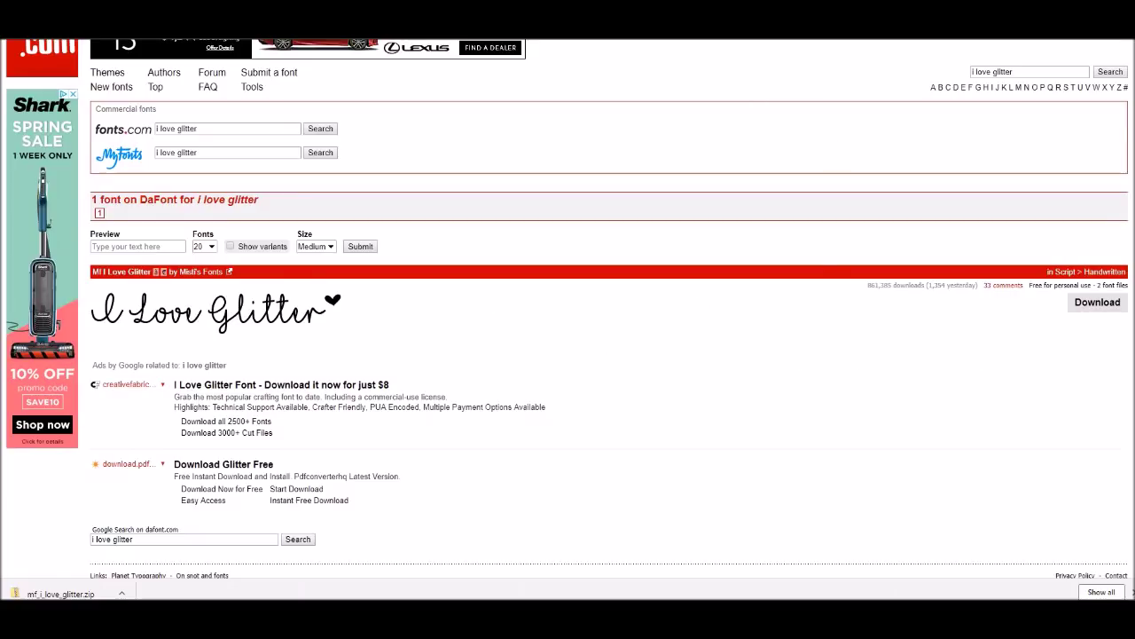
Launch File Explorer from the Start menu and open the Documents folder.
{"action": "key", "text": "alt+Left"}
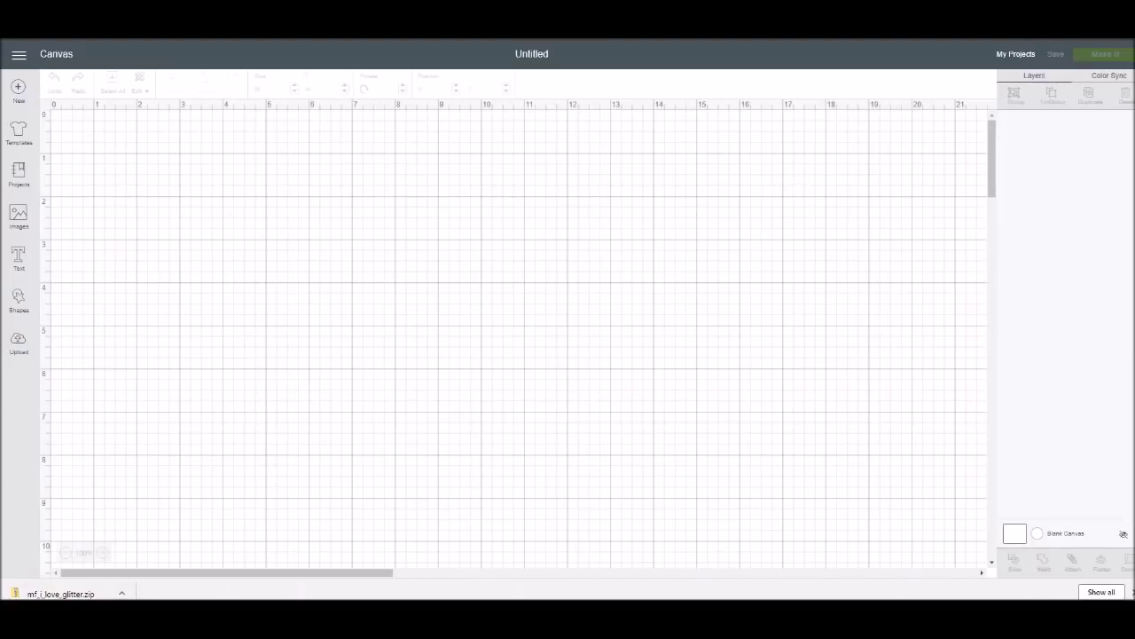
{"action": "key", "text": "super"}
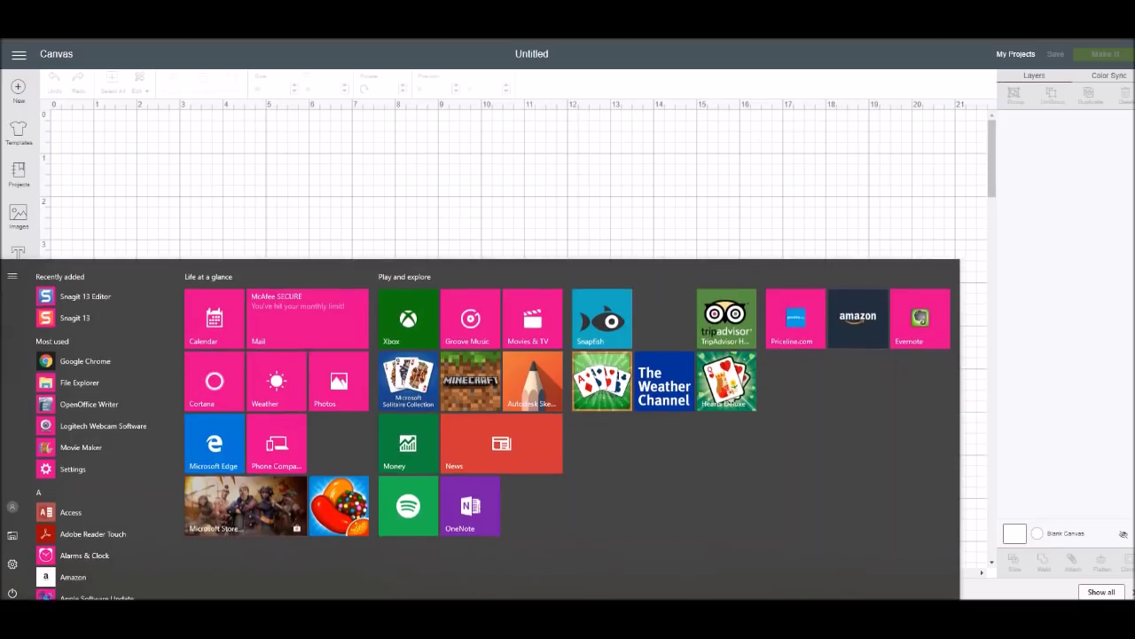
{"action": "left_click", "coordinate": [94, 382]}
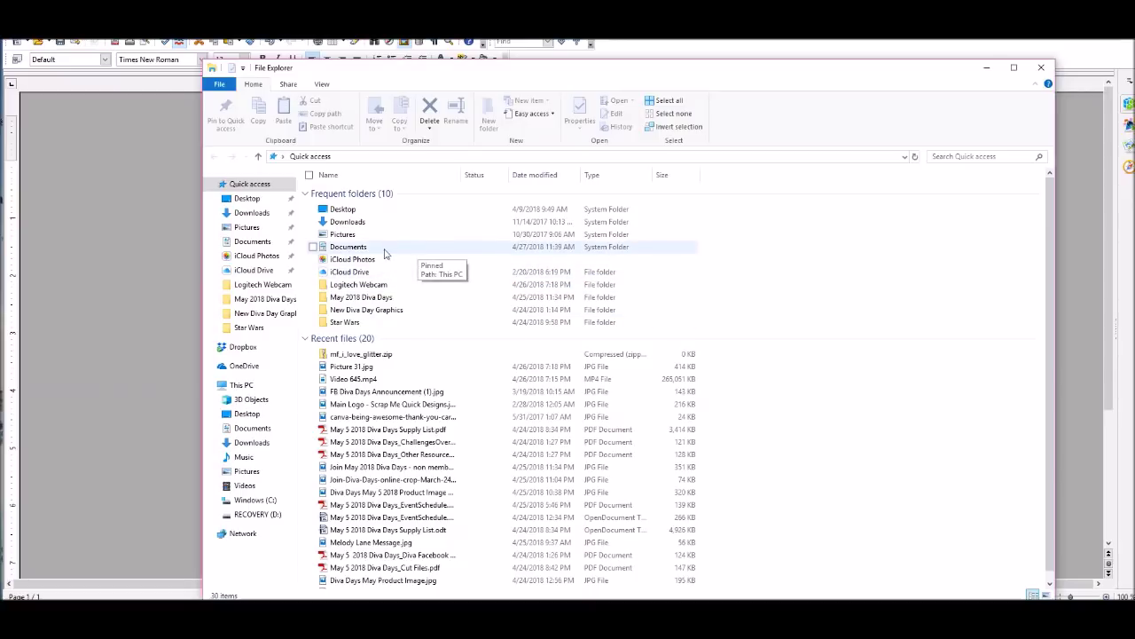
{"action": "double_click", "coordinate": [349, 247]}
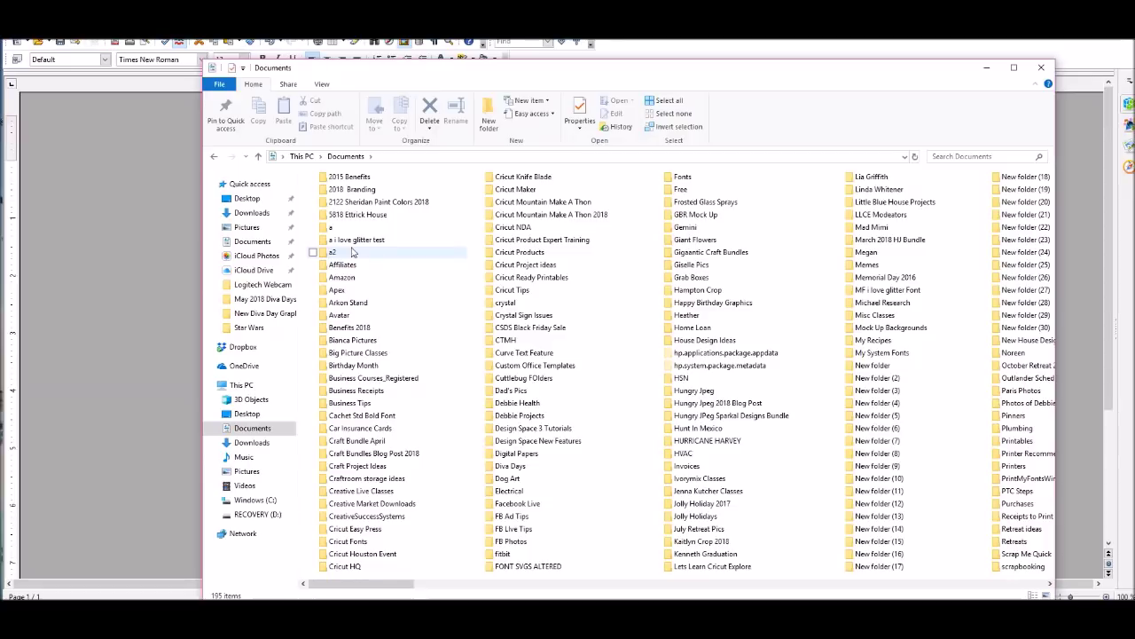
In 'a i love glitter test', choose Extract All for mf_i_love_glitter.zip.
{"action": "double_click", "coordinate": [355, 240]}
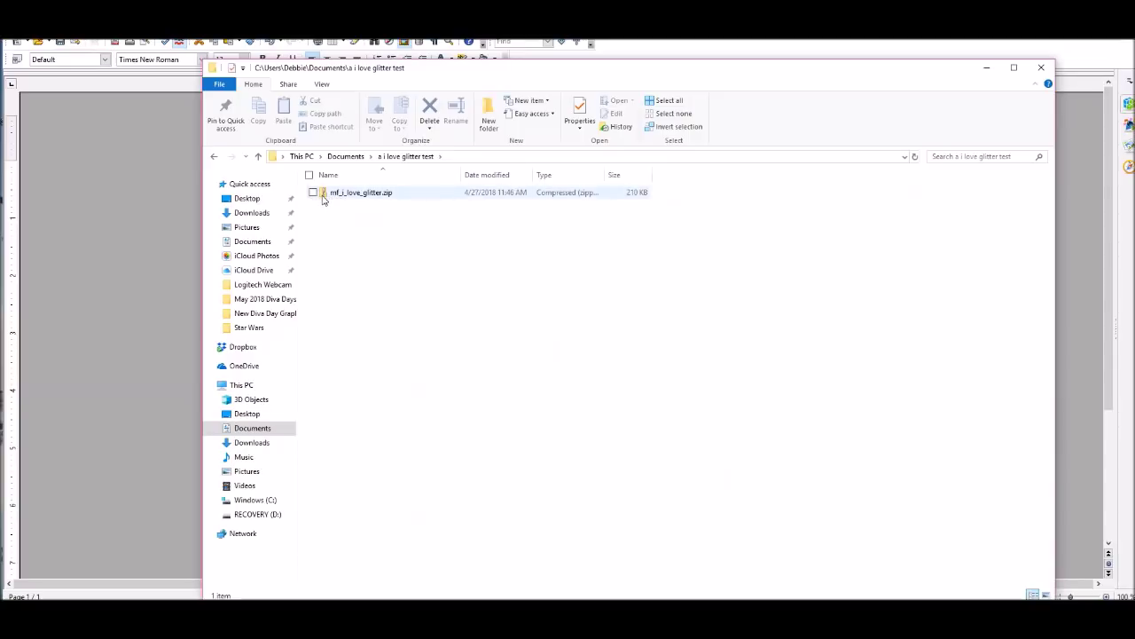
{"action": "left_click", "coordinate": [387, 195]}
{"action": "right_click", "coordinate": [388, 194]}
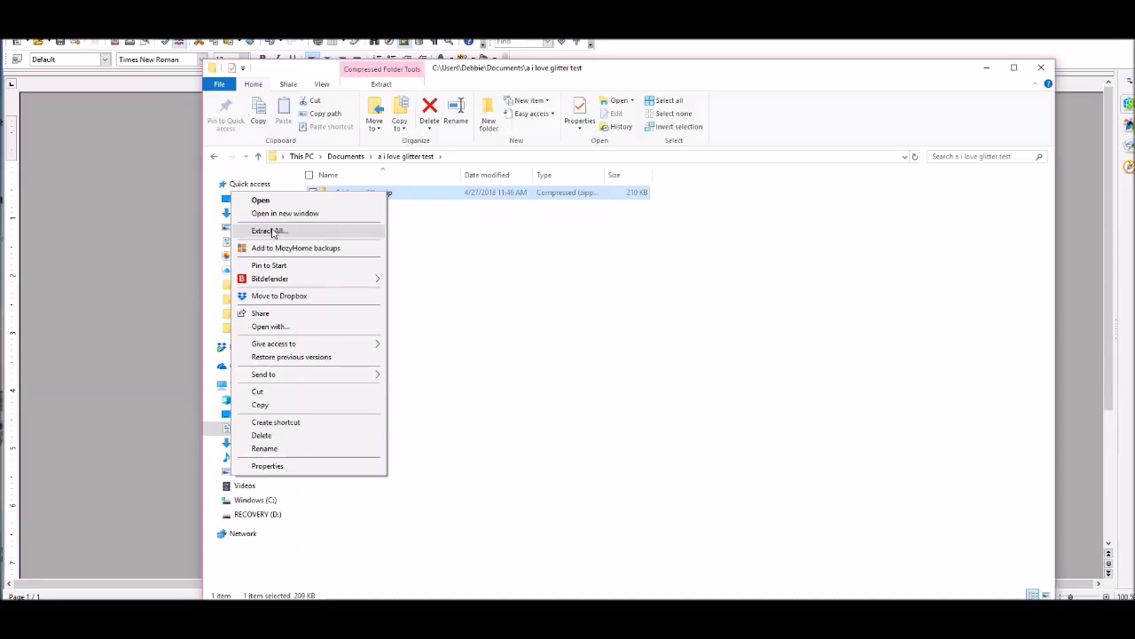
{"action": "left_click", "coordinate": [269, 230]}
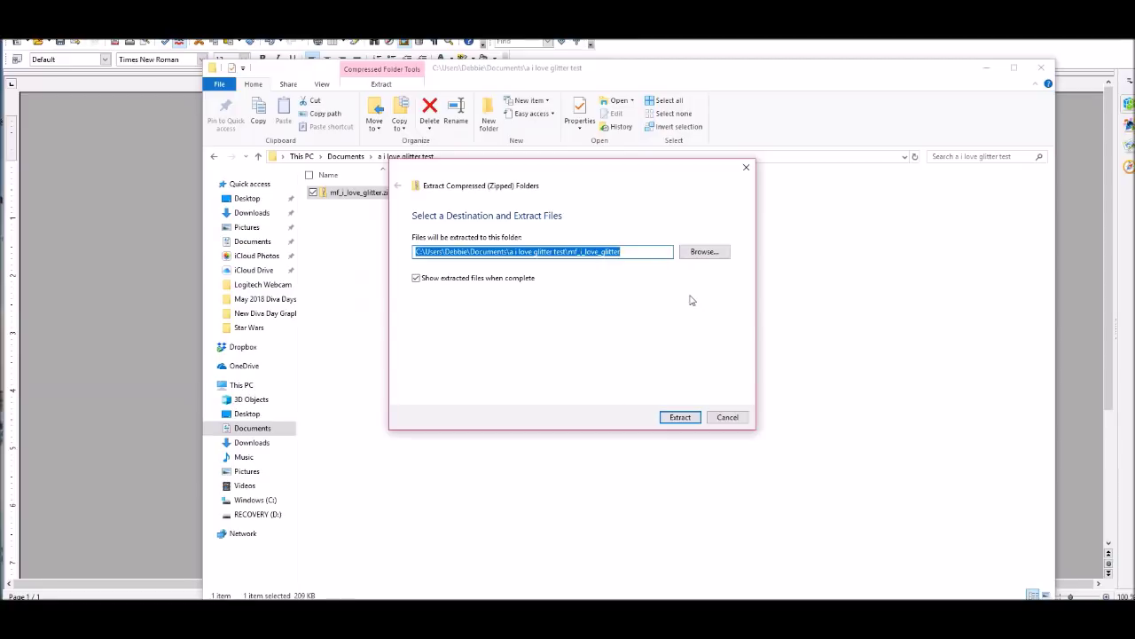
Extract the zip into the suggested mf_i_love_glitter folder.
{"action": "left_click", "coordinate": [681, 425]}
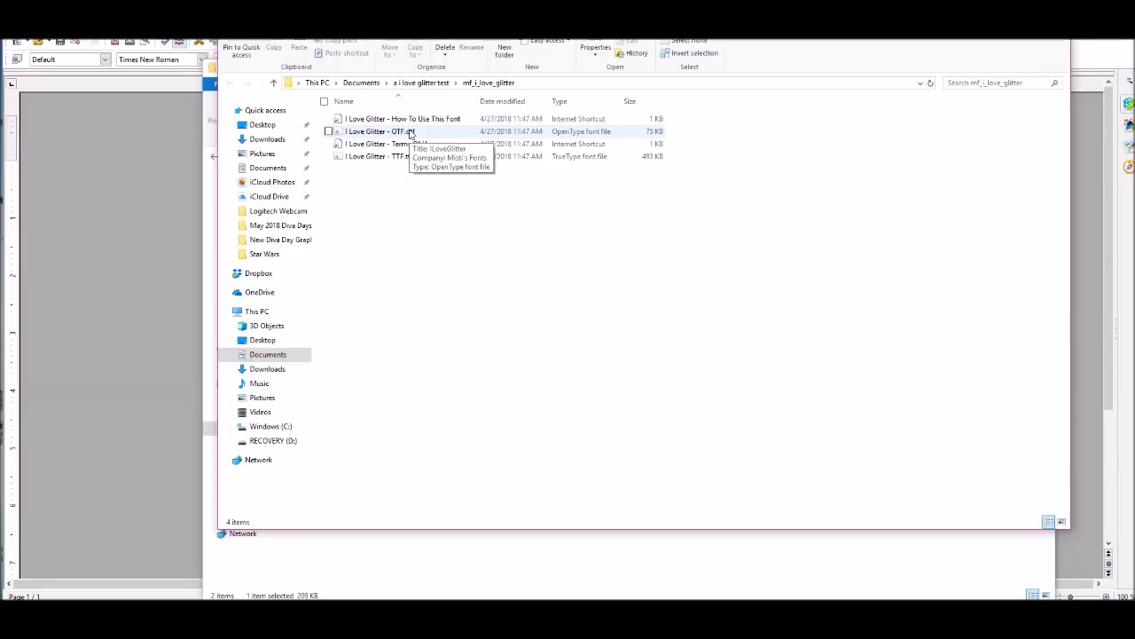
Install the I Love Glitter OTF font, then close File Explorer and the Writer document.
{"action": "right_click", "coordinate": [410, 133]}
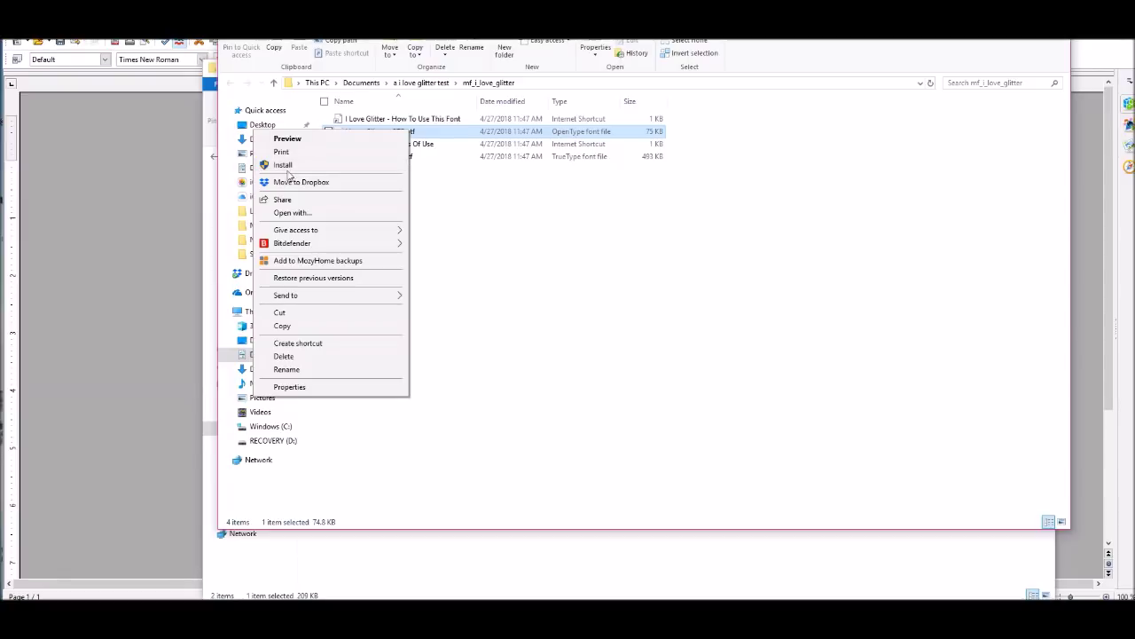
{"action": "left_click", "coordinate": [527, 264]}
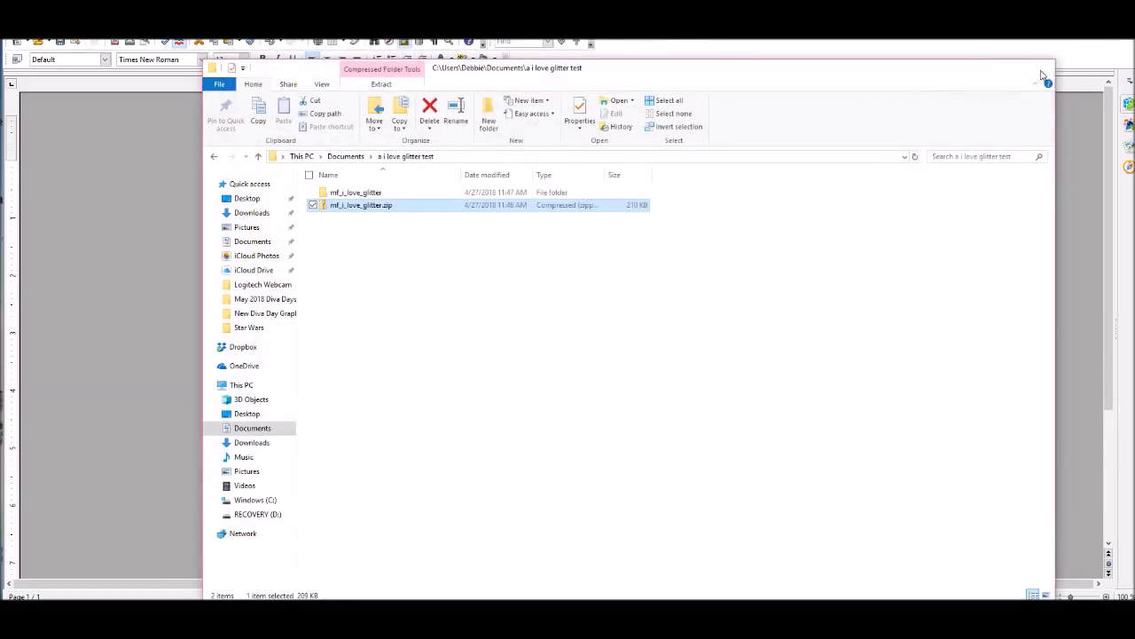
{"action": "left_click", "coordinate": [1043, 76]}
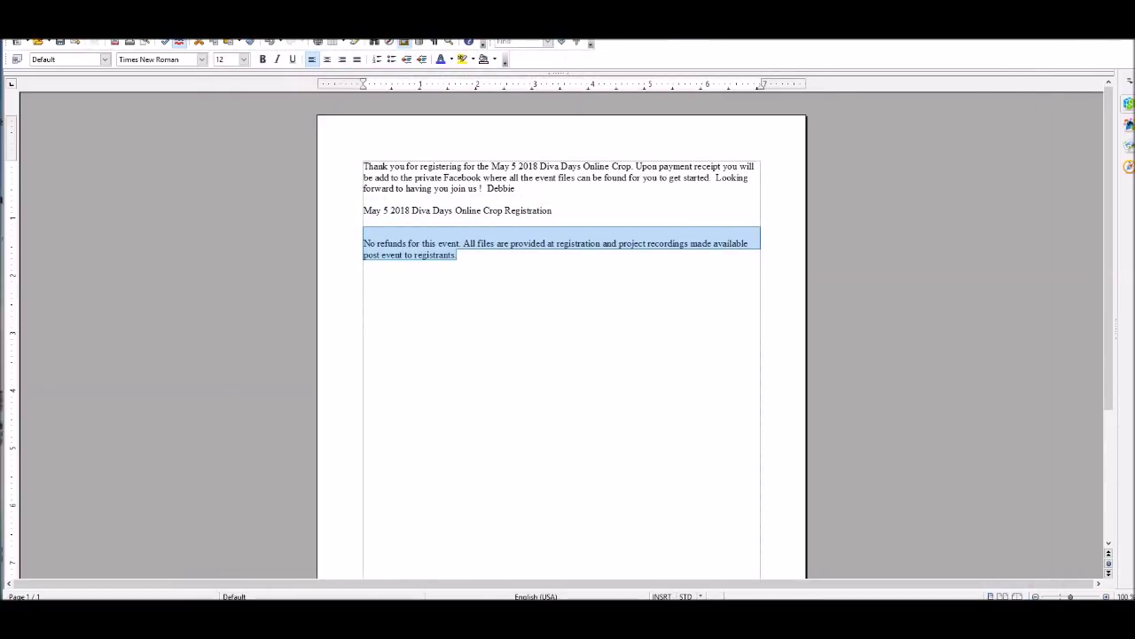
{"action": "key", "text": "alt+F4"}
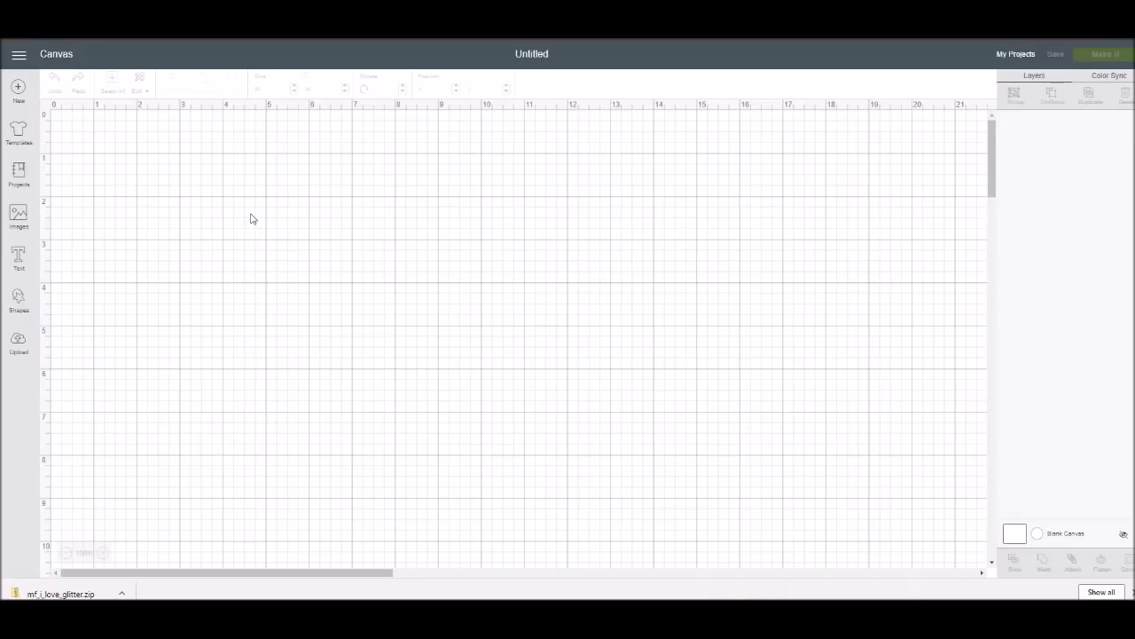
Add a text box on the canvas reading 'i love glitter', correcting the typo.
{"action": "left_click", "coordinate": [17, 258]}
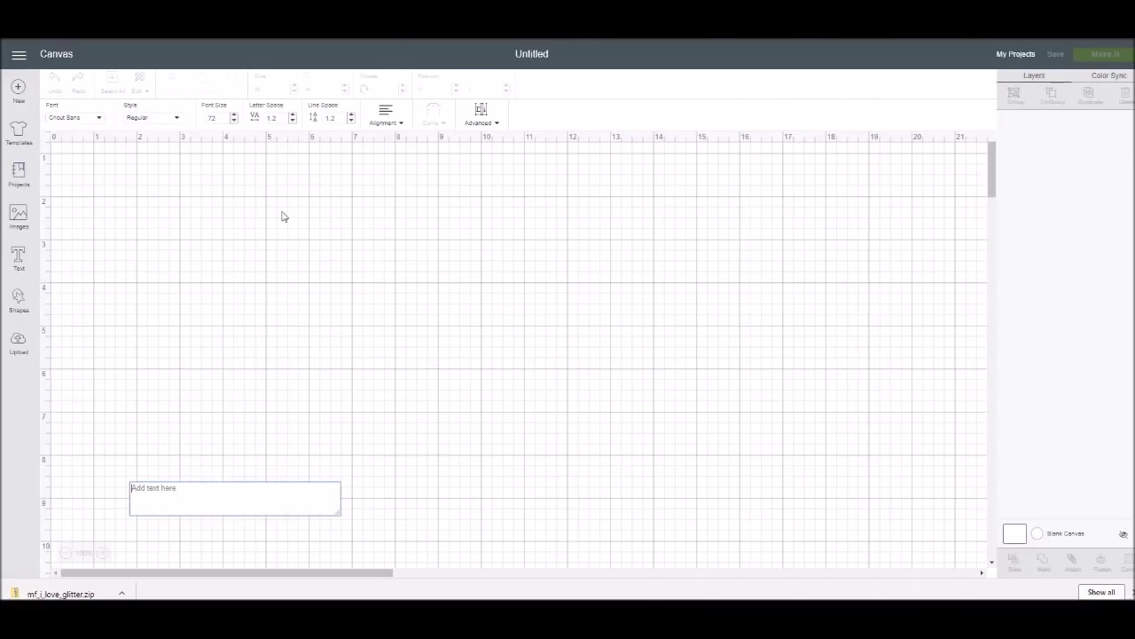
{"action": "type", "text": "I love glitter"}
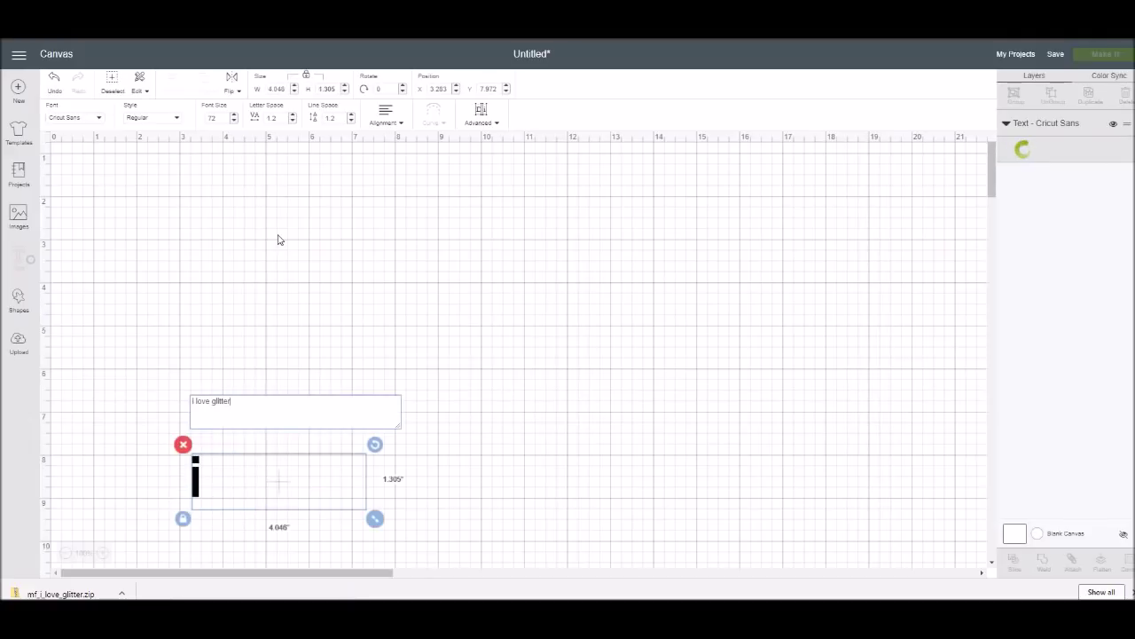
{"action": "scroll", "coordinate": [330, 370], "scroll_direction": "down", "scroll_amount": 1}
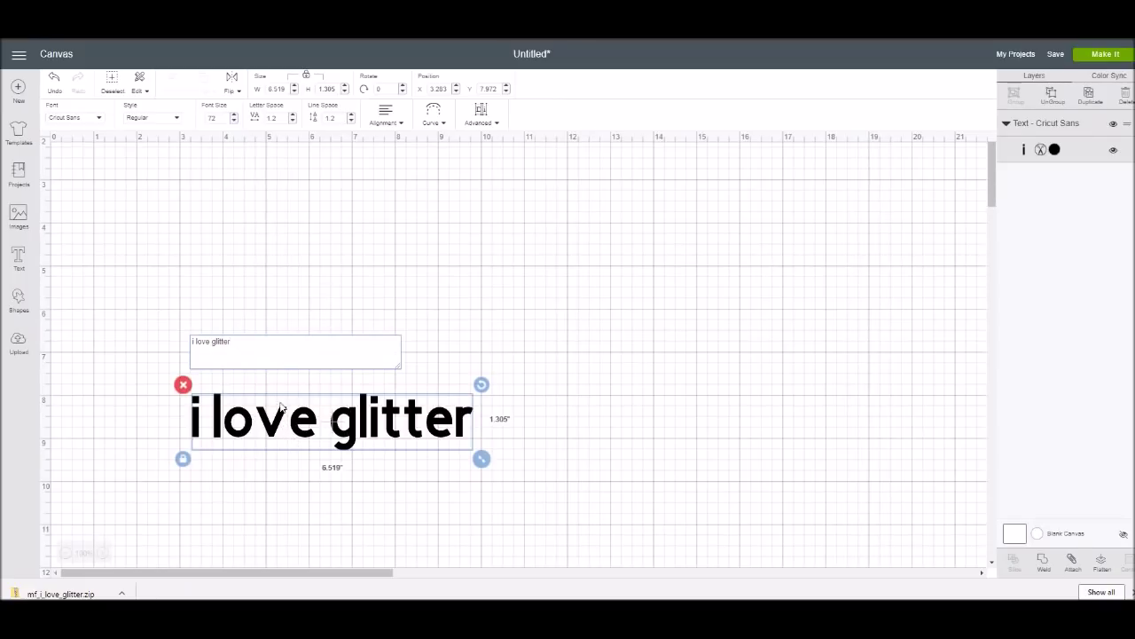
Apply the System font MF I Love Glitter, move the text higher and widen it to 8.674".
{"action": "left_click", "coordinate": [101, 121]}
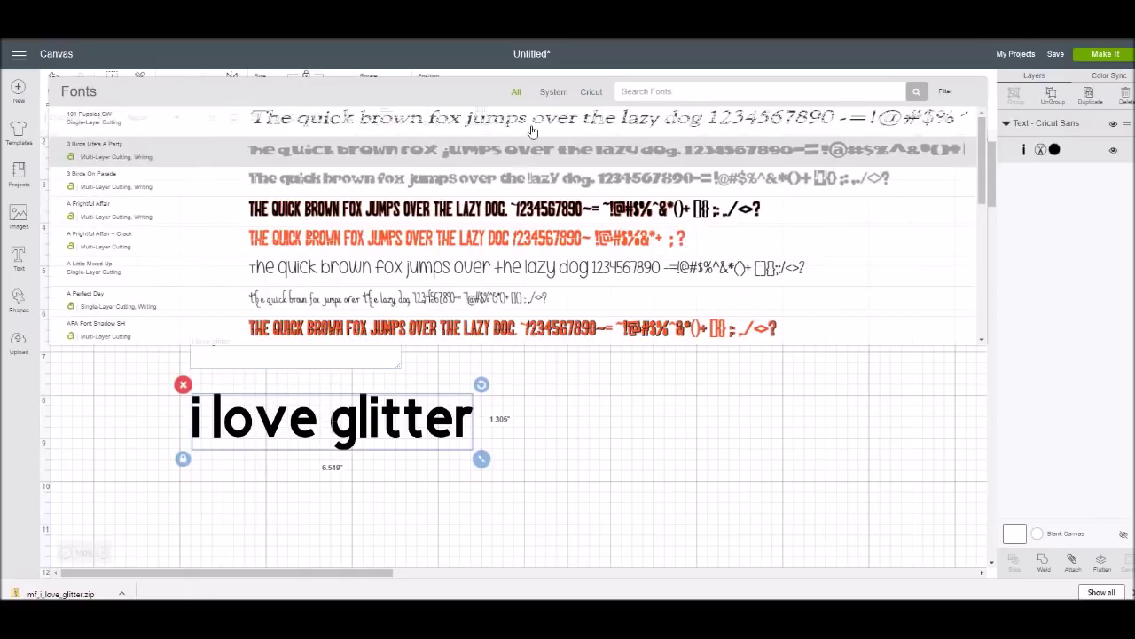
{"action": "left_click", "coordinate": [555, 93]}
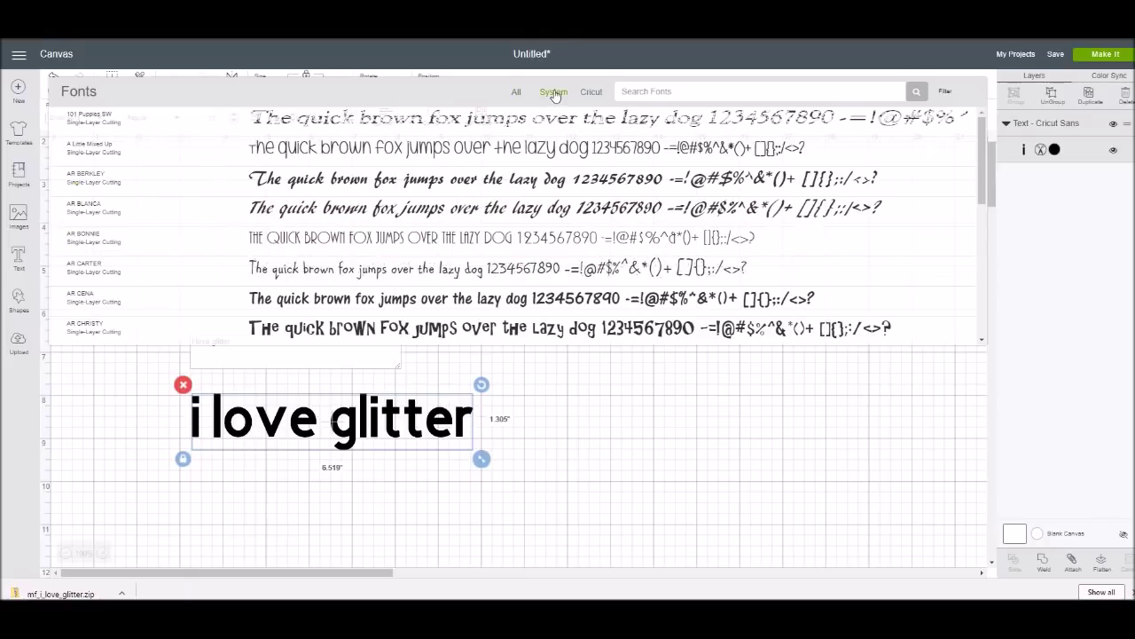
{"action": "left_click", "coordinate": [680, 91]}
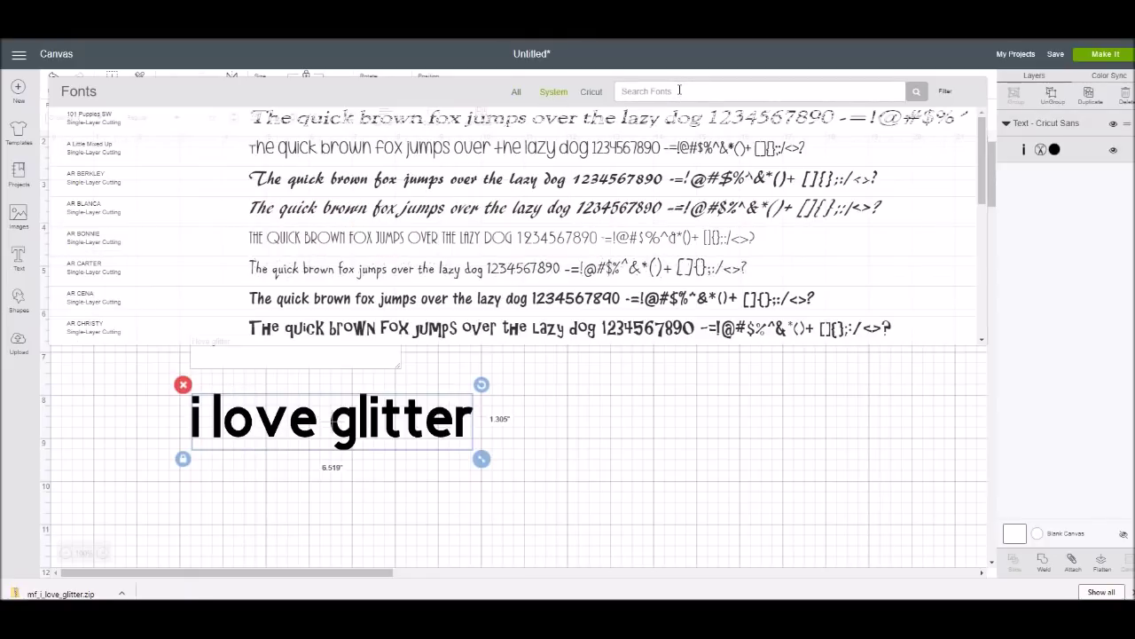
{"action": "type", "text": "i"}
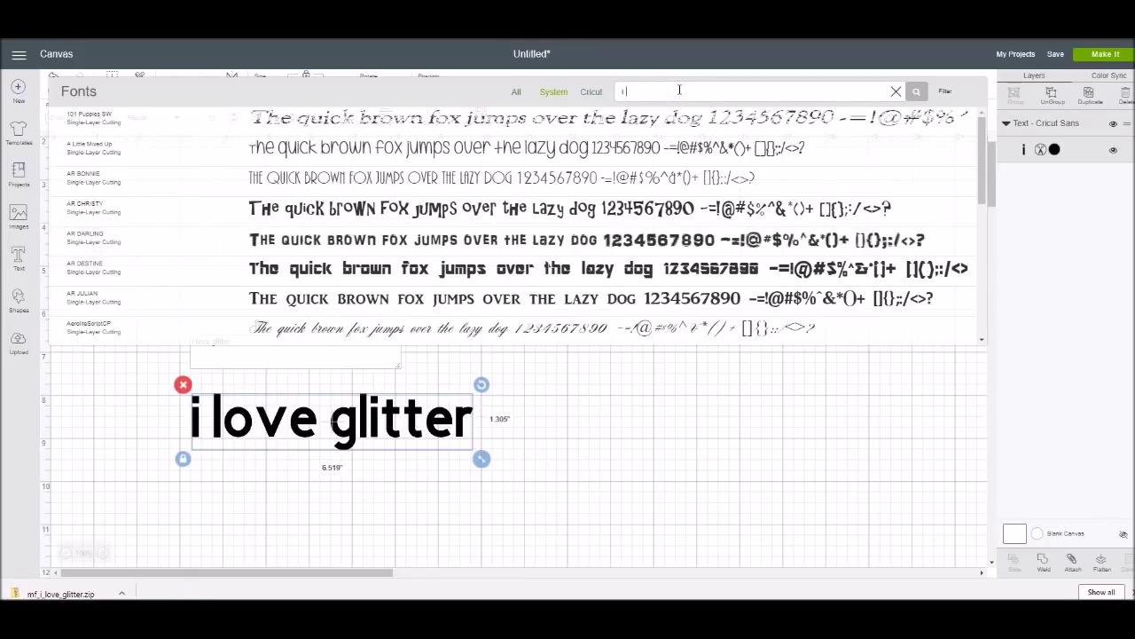
{"action": "type", "text": " love f"}
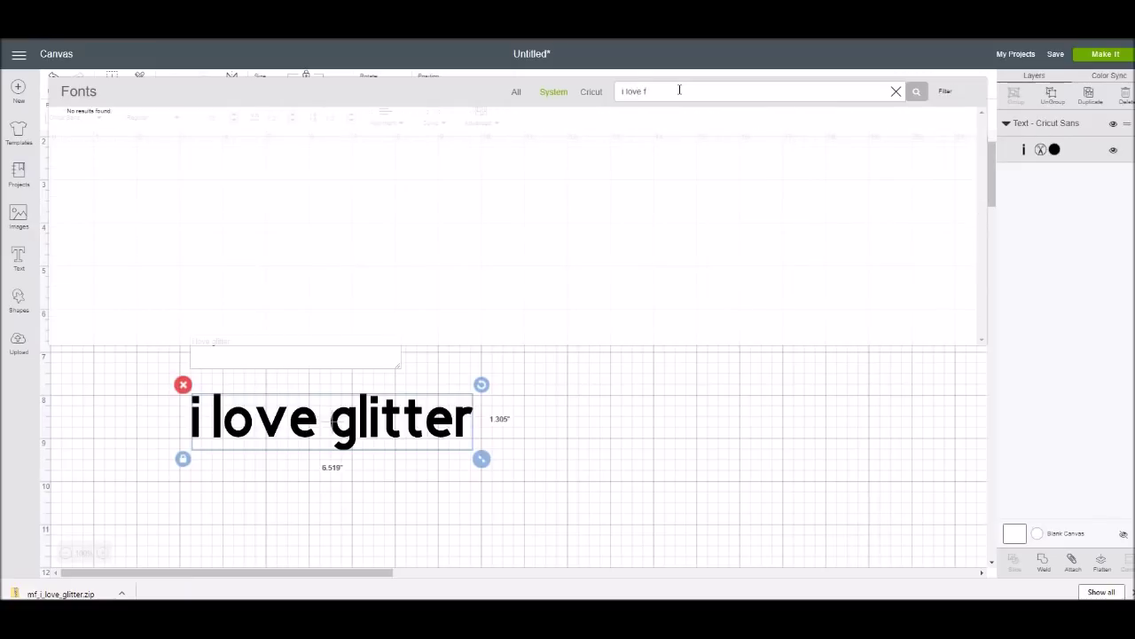
{"action": "key", "text": "BackSpace"}
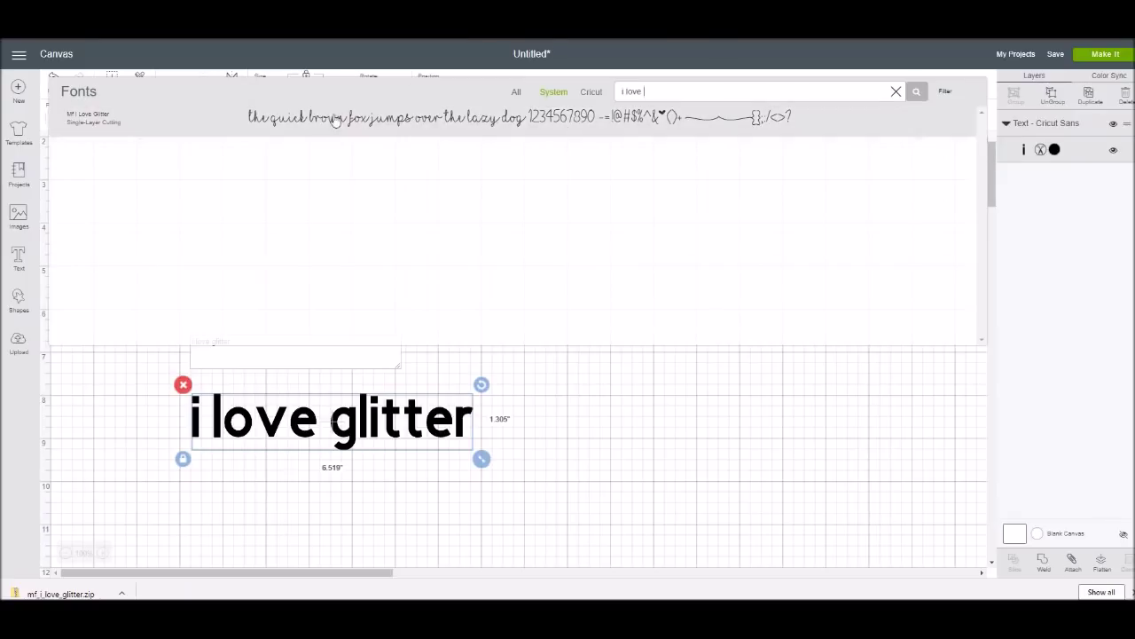
{"action": "left_click", "coordinate": [295, 119]}
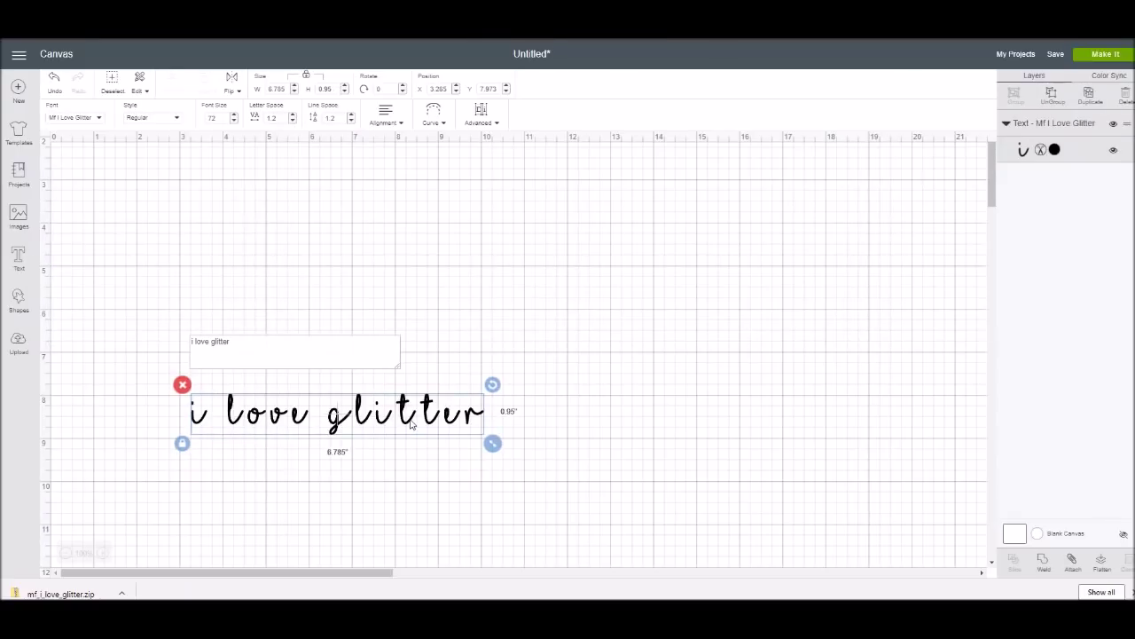
{"action": "left_click_drag", "start_coordinate": [415, 423], "coordinate": [442, 225]}
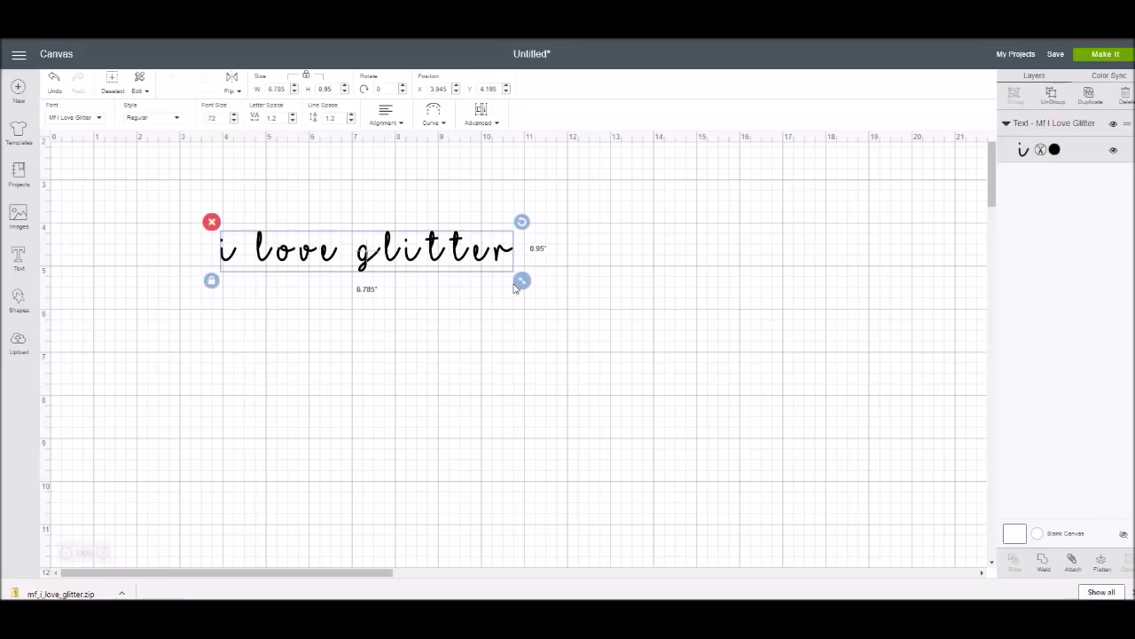
{"action": "left_click_drag", "start_coordinate": [520, 281], "coordinate": [603, 293]}
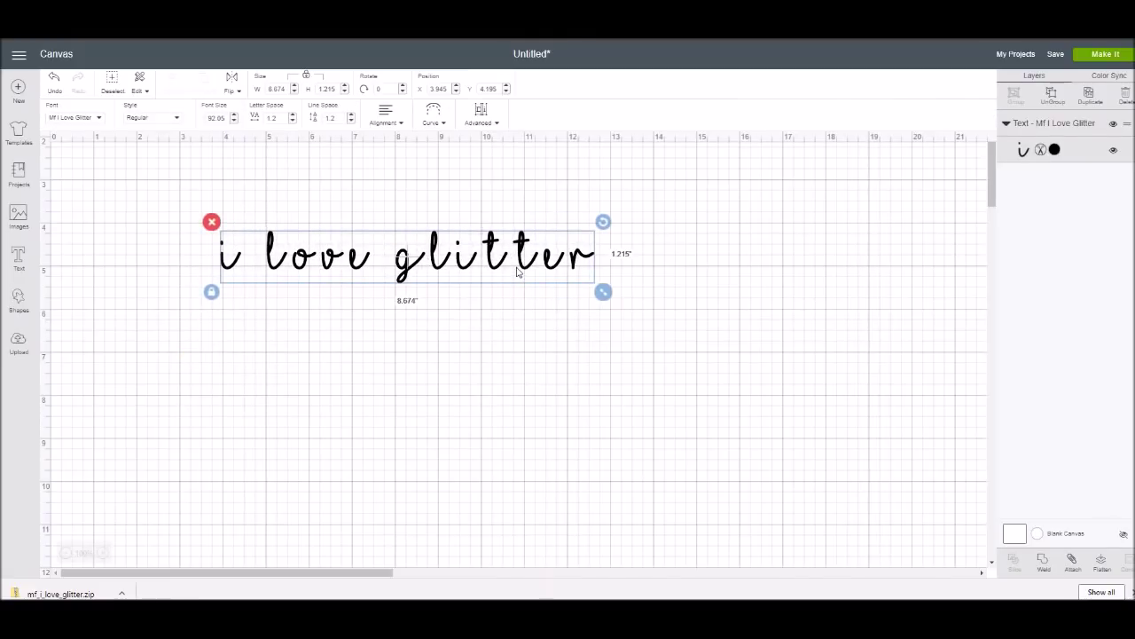